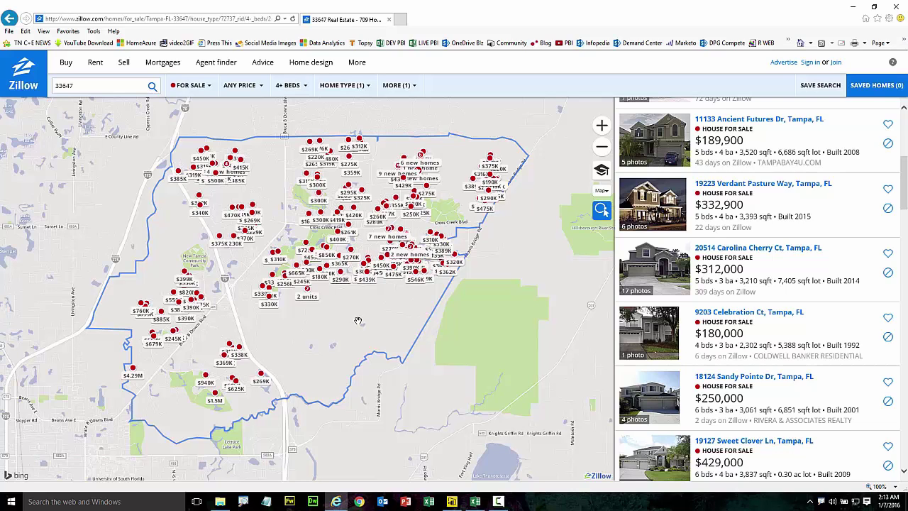
- Open the Beds dropdown to pick the 4+ minimum for houses for sale in ZIP 33647
{"action": "left_click", "coordinate": [288, 86]}
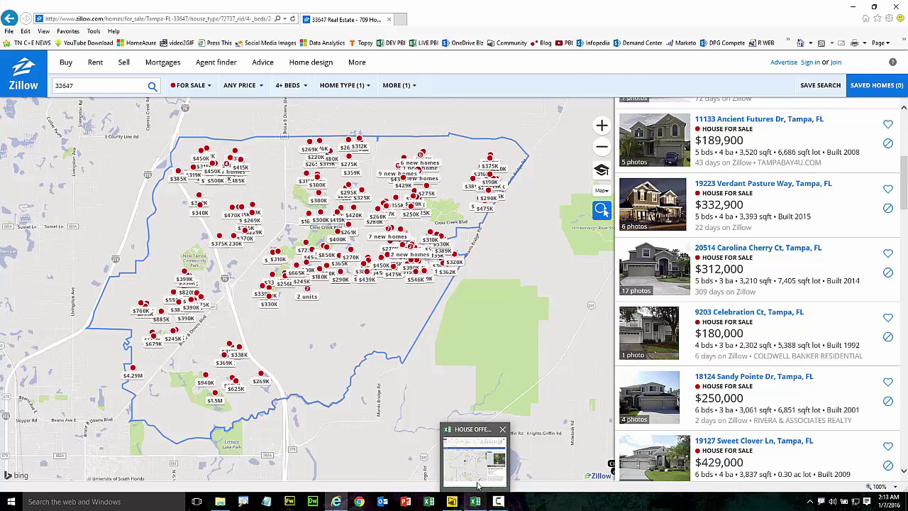
- Bring the HOUSE OFFER COMPARABLES workbook forward in Excel and view its Comps sheet
{"action": "left_click", "coordinate": [483, 505]}
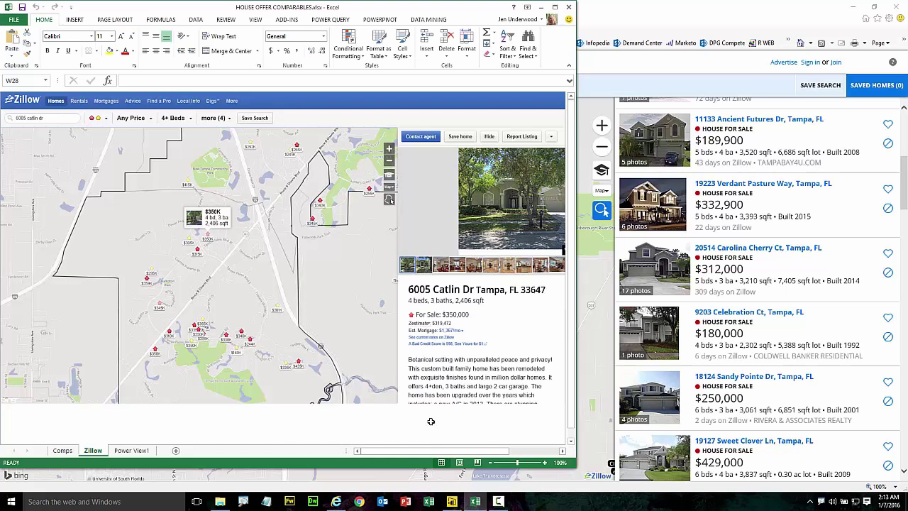
{"action": "left_click", "coordinate": [62, 451]}
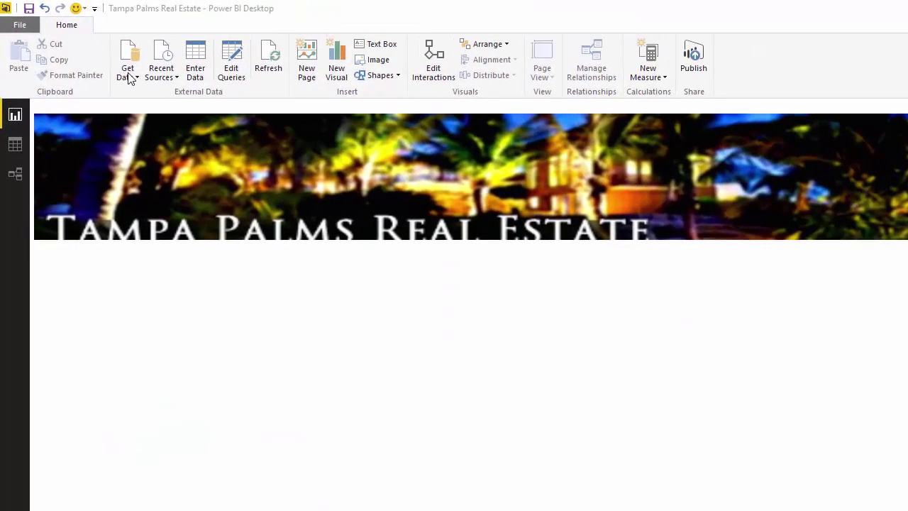
- Load the Comps sheet from Real Estate\HOUSE OFFER COMPARABLES.xlsx via Get Data > Excel
{"action": "left_click", "coordinate": [130, 76]}
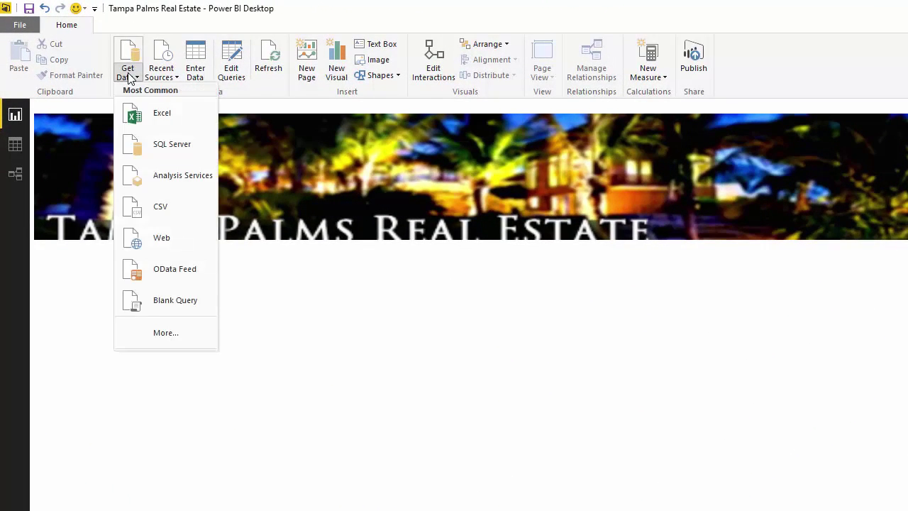
{"action": "left_click", "coordinate": [133, 117]}
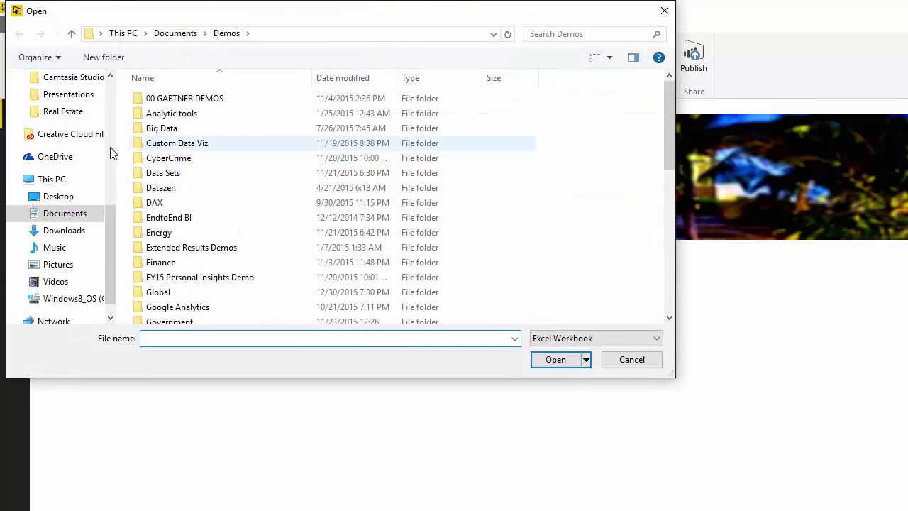
{"action": "left_click", "coordinate": [62, 111]}
{"action": "left_click", "coordinate": [203, 99]}
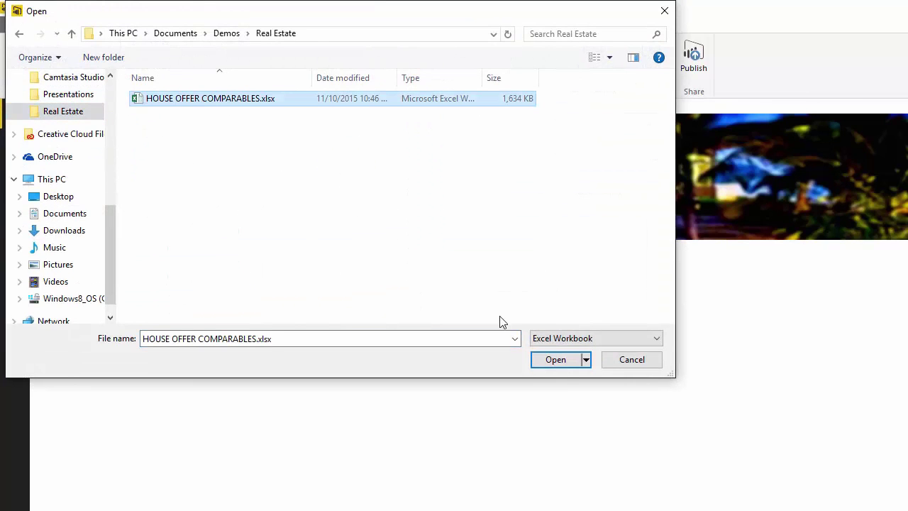
{"action": "left_click", "coordinate": [557, 360]}
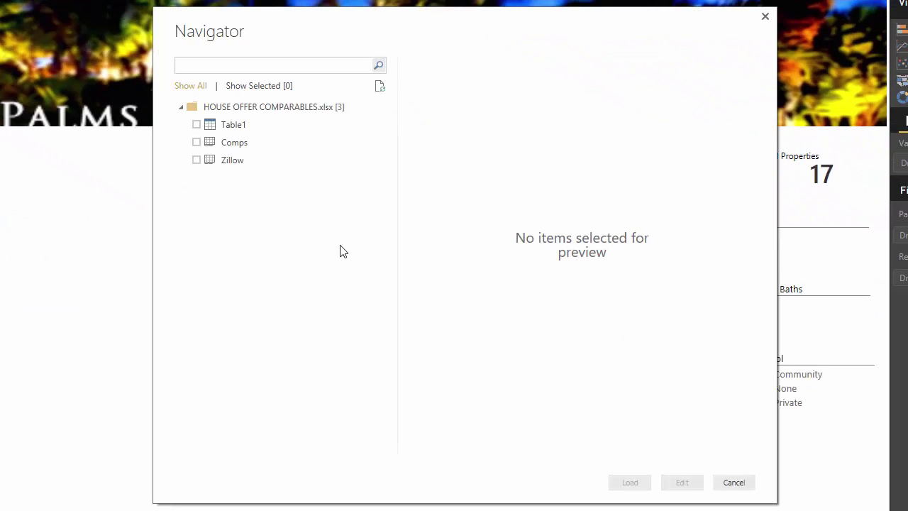
{"action": "left_click", "coordinate": [196, 142]}
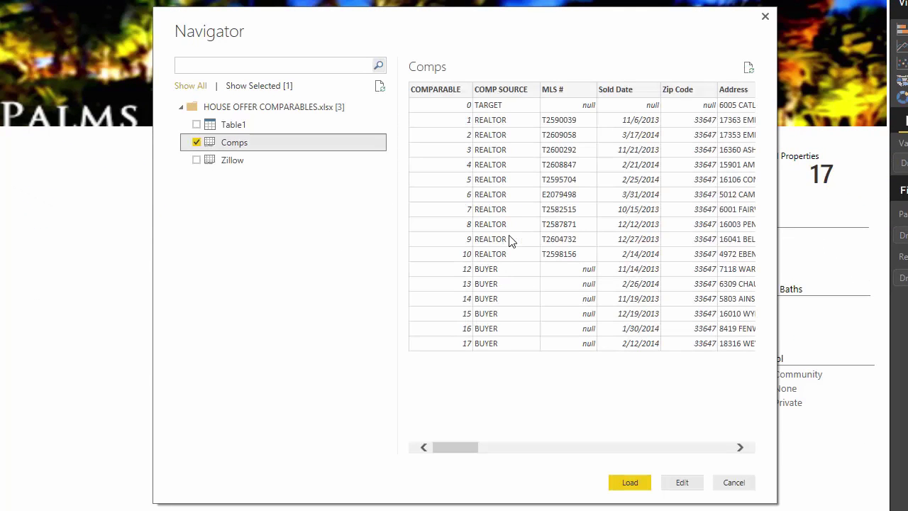
{"action": "left_click", "coordinate": [627, 483]}
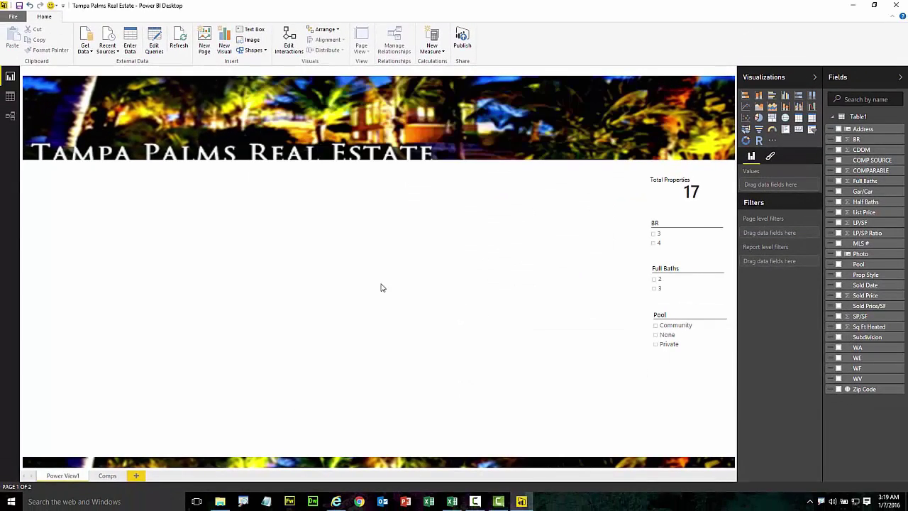
- In Data view, set the Photo column's data category to Image URL
{"action": "left_click", "coordinate": [10, 96]}
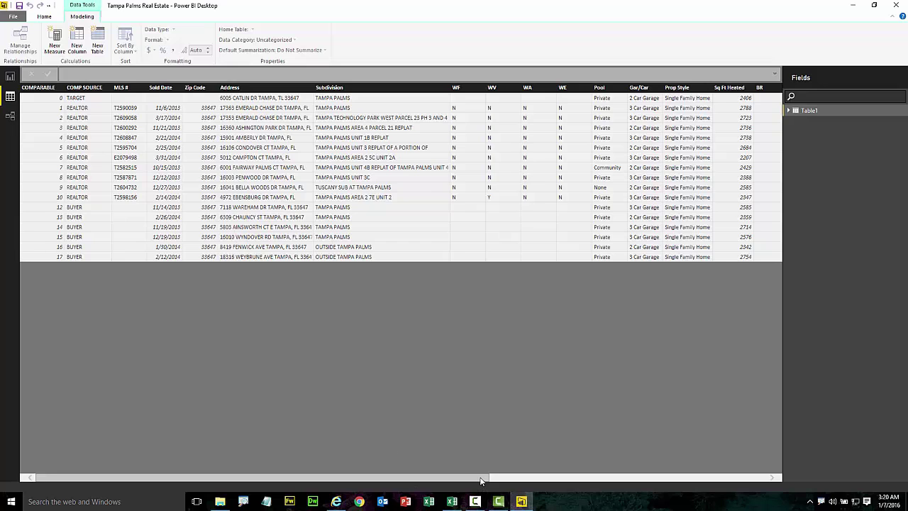
{"action": "left_click_drag", "start_coordinate": [486, 479], "coordinate": [765, 491]}
{"action": "left_click", "coordinate": [646, 89]}
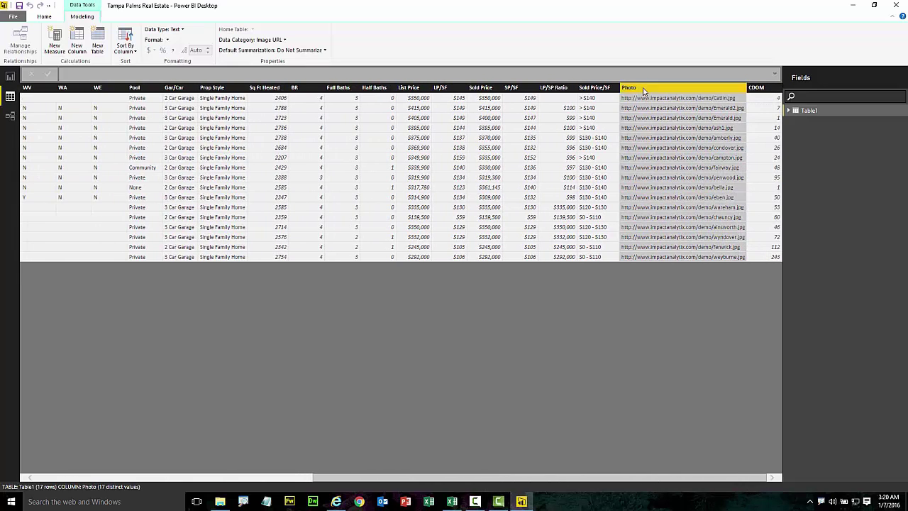
{"action": "left_click", "coordinate": [241, 41]}
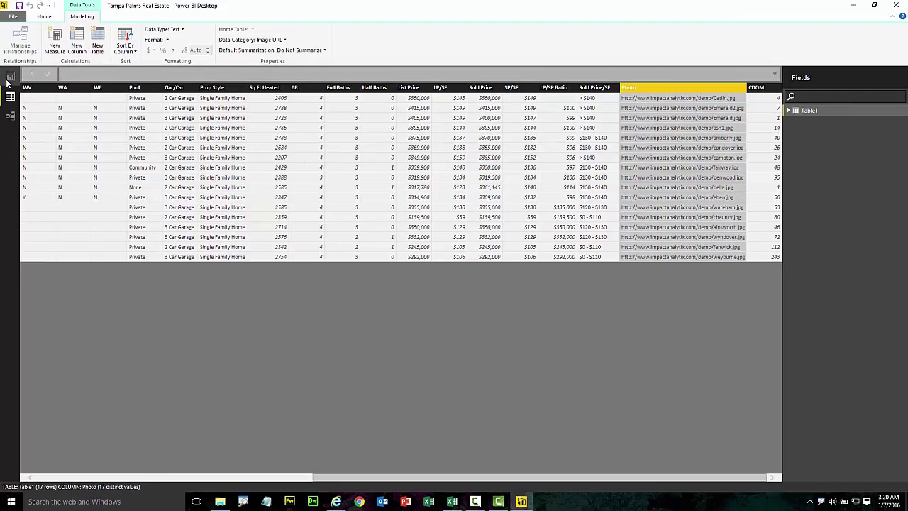
{"action": "left_click", "coordinate": [10, 76]}
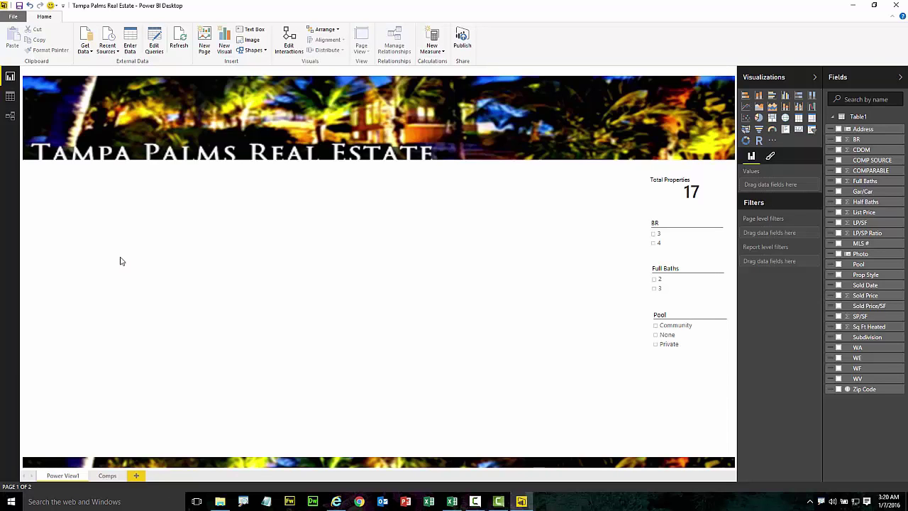
{"action": "left_click", "coordinate": [839, 130]}
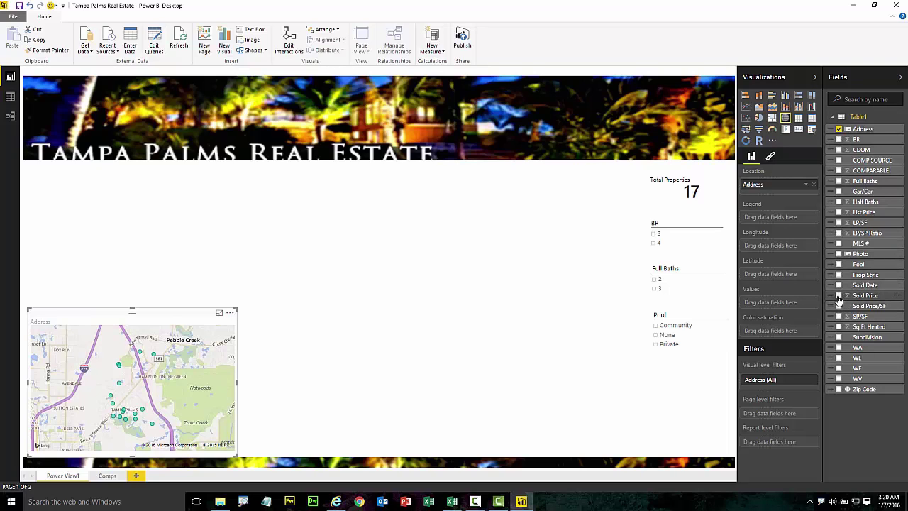
{"action": "left_click", "coordinate": [839, 317]}
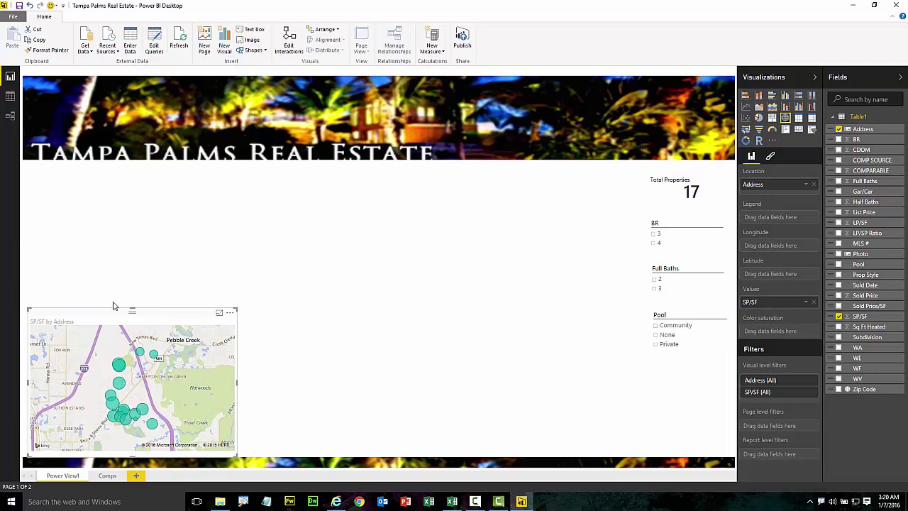
{"action": "left_click_drag", "start_coordinate": [107, 313], "coordinate": [106, 183]}
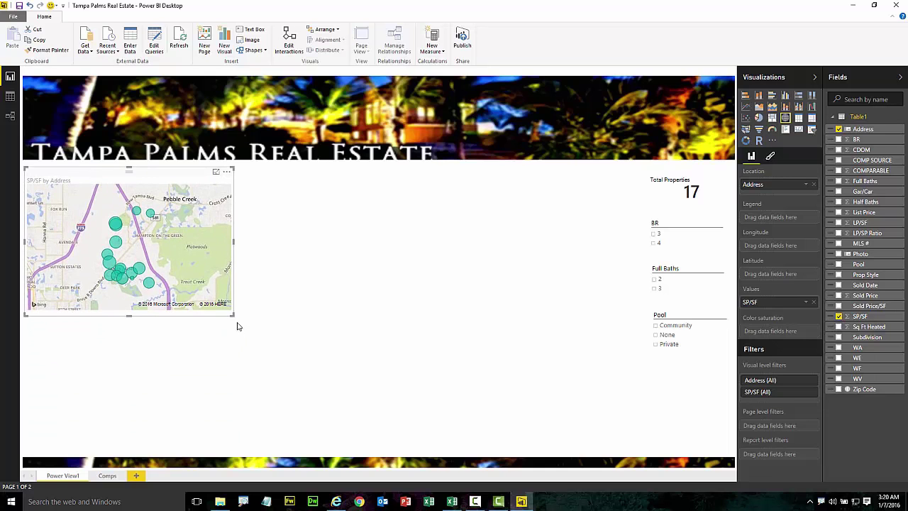
{"action": "left_click_drag", "start_coordinate": [233, 314], "coordinate": [303, 388]}
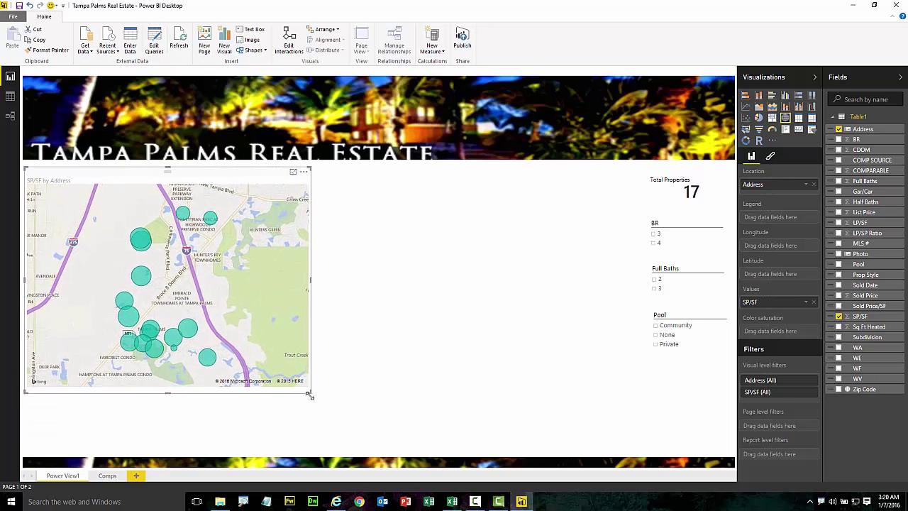
{"action": "left_click_drag", "start_coordinate": [310, 395], "coordinate": [313, 399]}
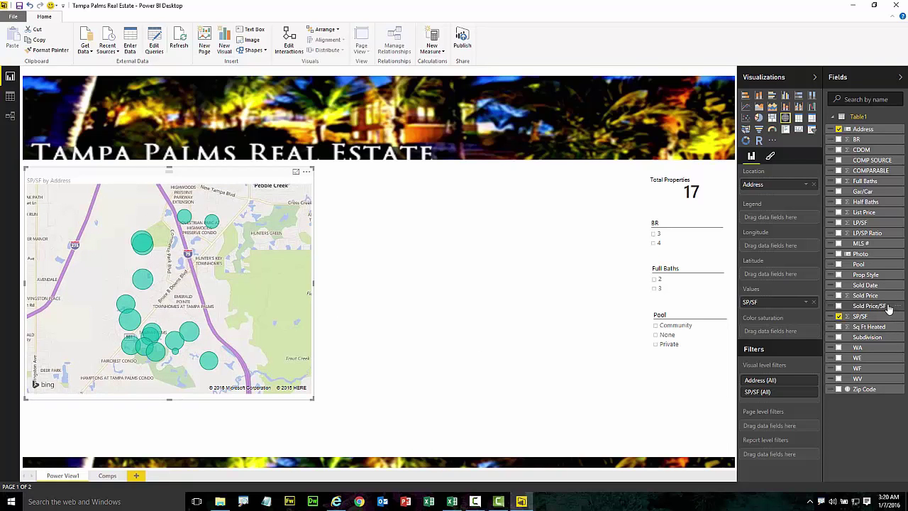
{"action": "left_click_drag", "start_coordinate": [883, 309], "coordinate": [787, 218]}
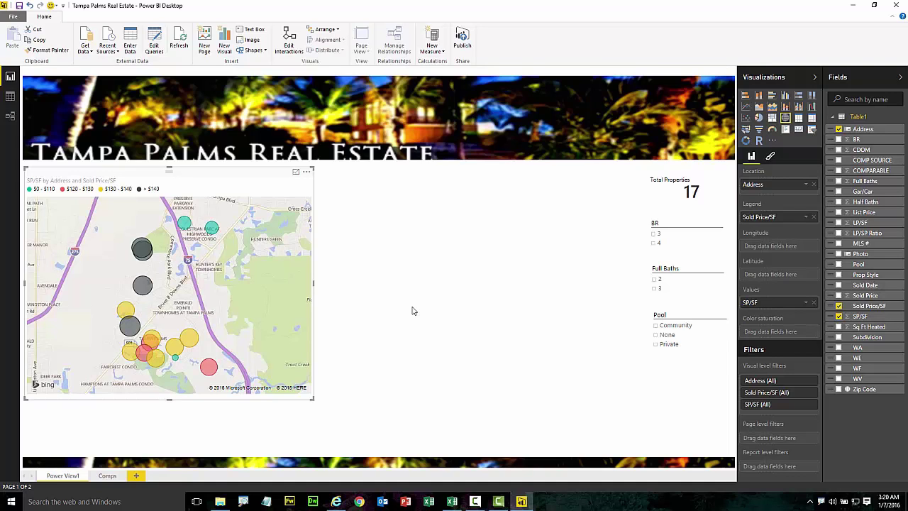
{"action": "mouse_move", "coordinate": [188, 227]}
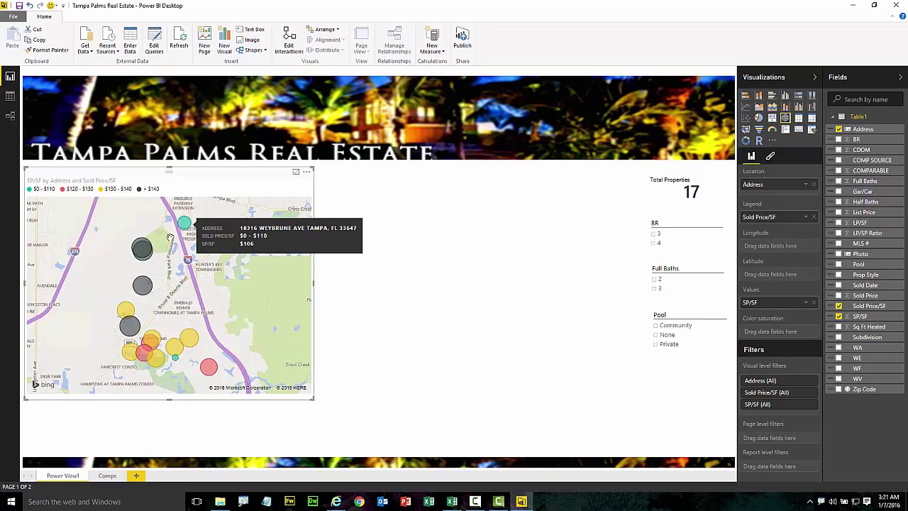
{"action": "mouse_move", "coordinate": [138, 250]}
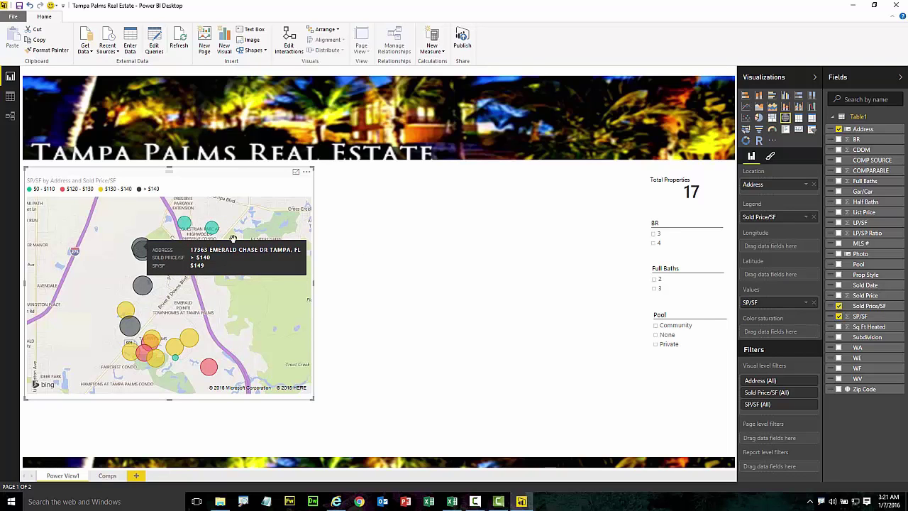
{"action": "left_click", "coordinate": [427, 263]}
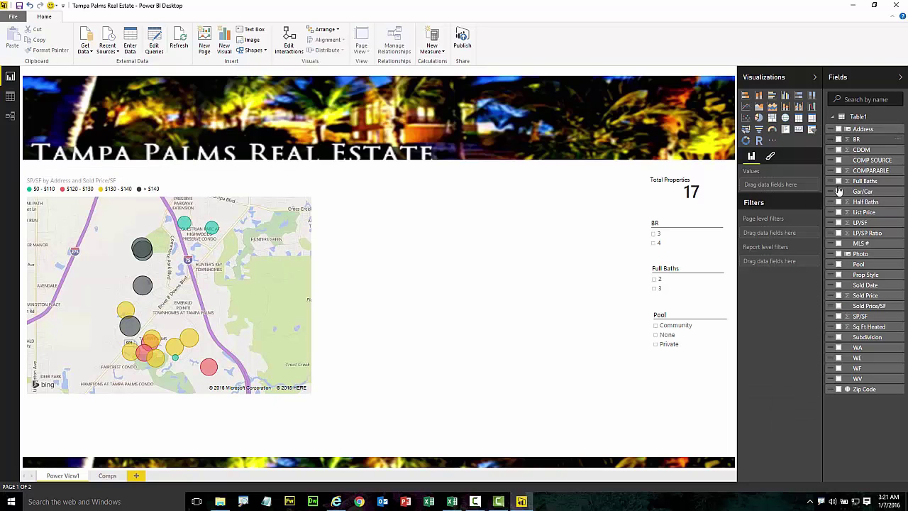
- Place a Photo, Address and Sold Price table beside the map, enlarged to show five rows
{"action": "left_click", "coordinate": [839, 254]}
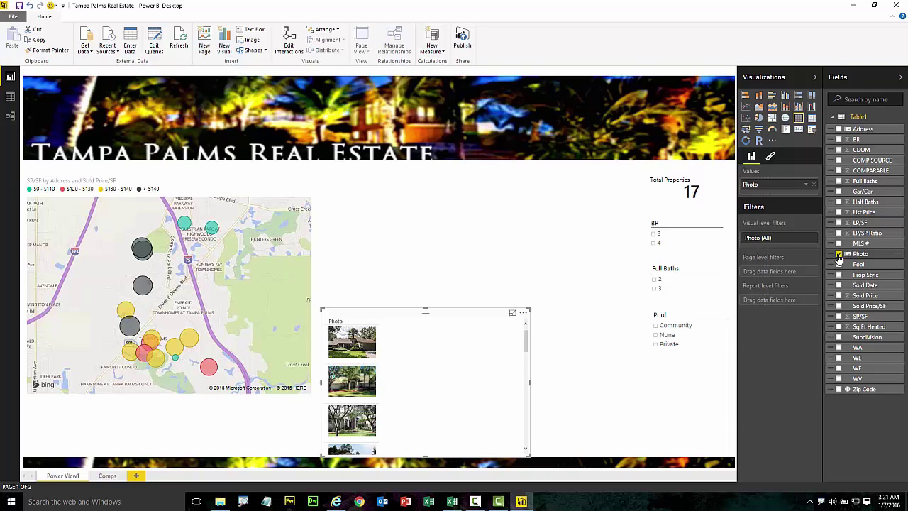
{"action": "left_click", "coordinate": [839, 129]}
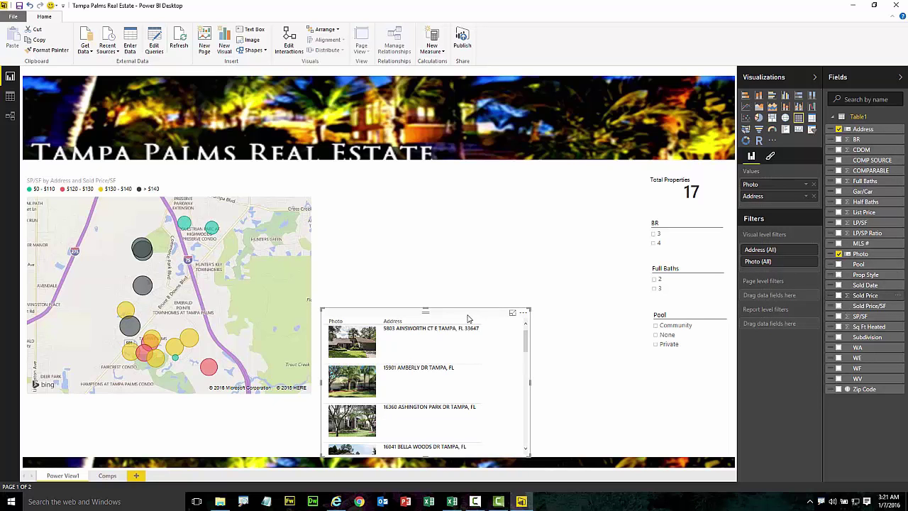
{"action": "left_click_drag", "start_coordinate": [467, 317], "coordinate": [471, 202]}
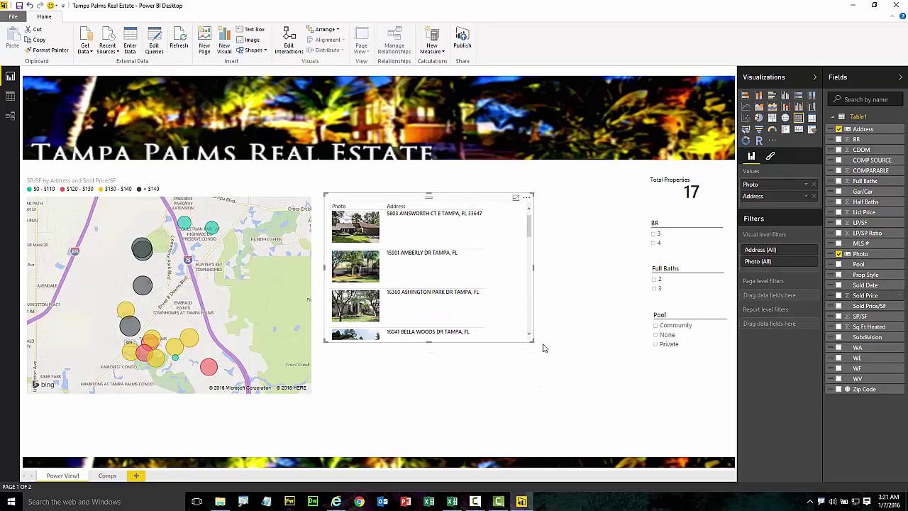
{"action": "left_click_drag", "start_coordinate": [533, 341], "coordinate": [637, 396]}
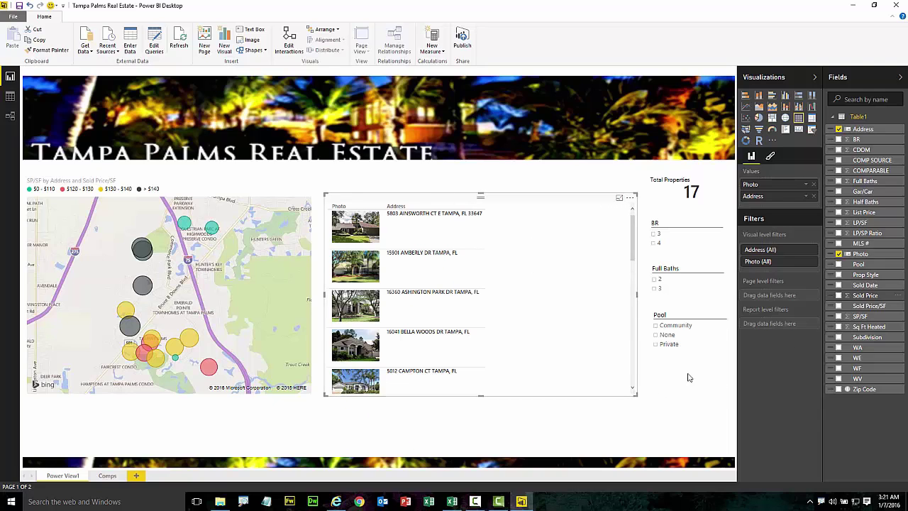
{"action": "left_click", "coordinate": [838, 295]}
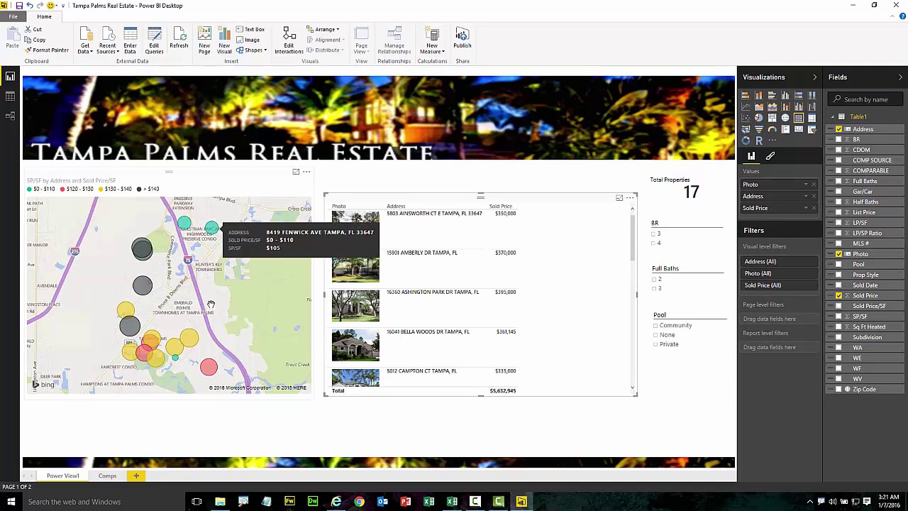
{"action": "left_click", "coordinate": [185, 226]}
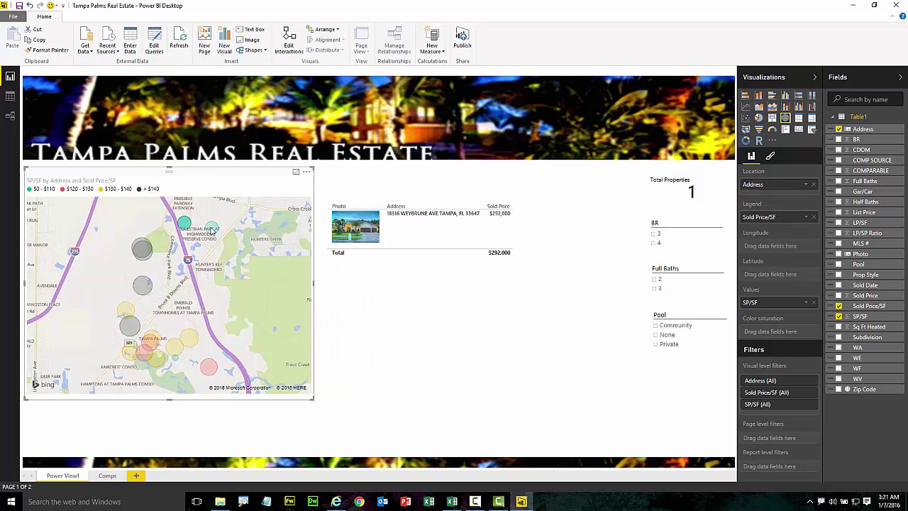
{"action": "left_click", "coordinate": [211, 229], "text": "ctrl"}
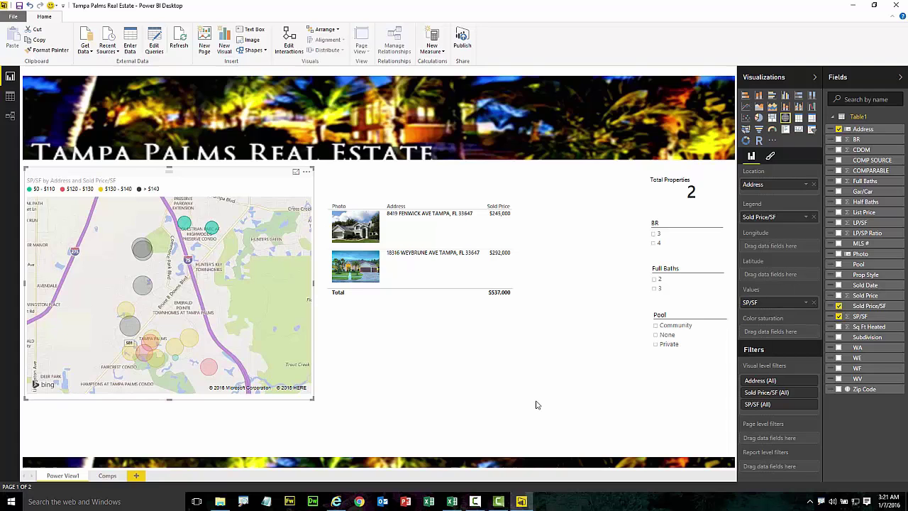
{"action": "left_click", "coordinate": [143, 286]}
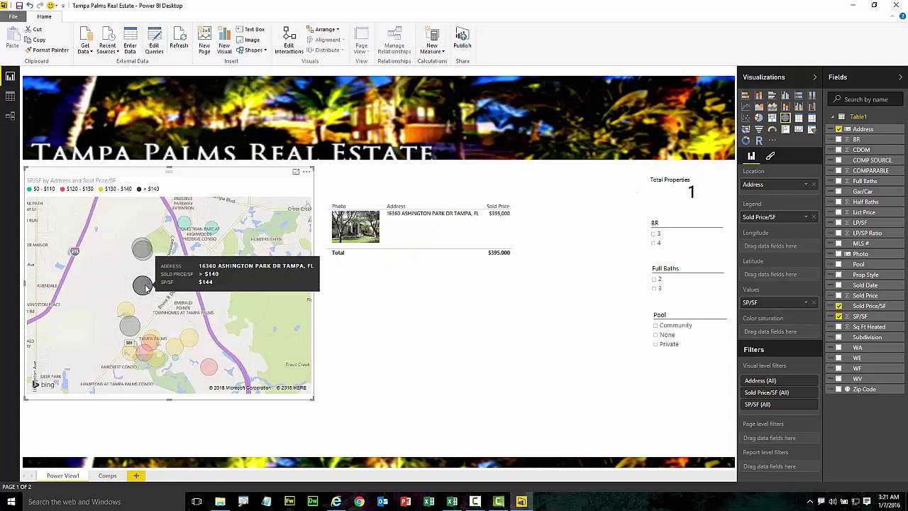
{"action": "left_click", "coordinate": [141, 247], "text": "ctrl"}
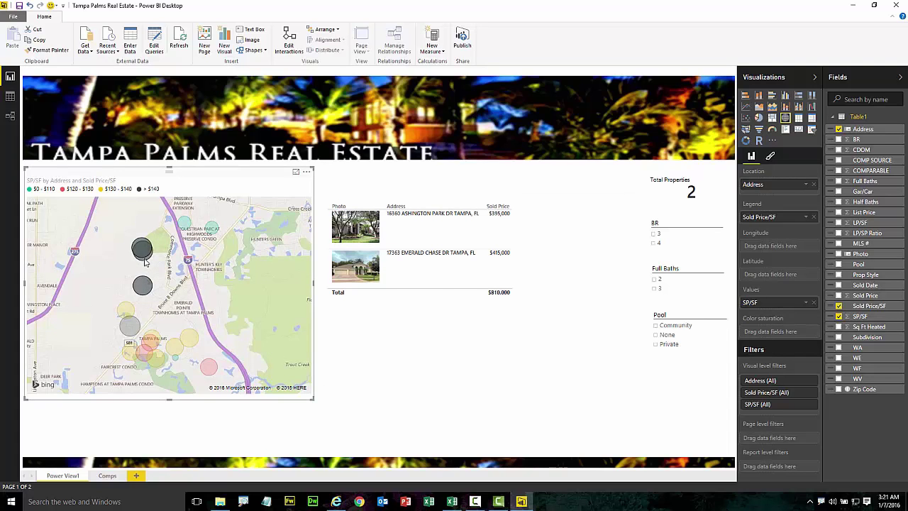
{"action": "left_click", "coordinate": [537, 381]}
{"action": "left_click", "coordinate": [112, 191]}
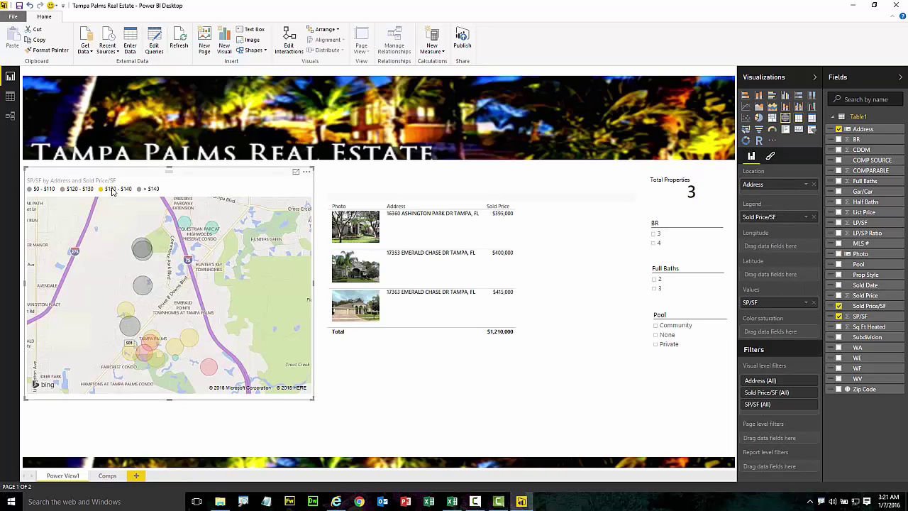
{"action": "left_click", "coordinate": [104, 190]}
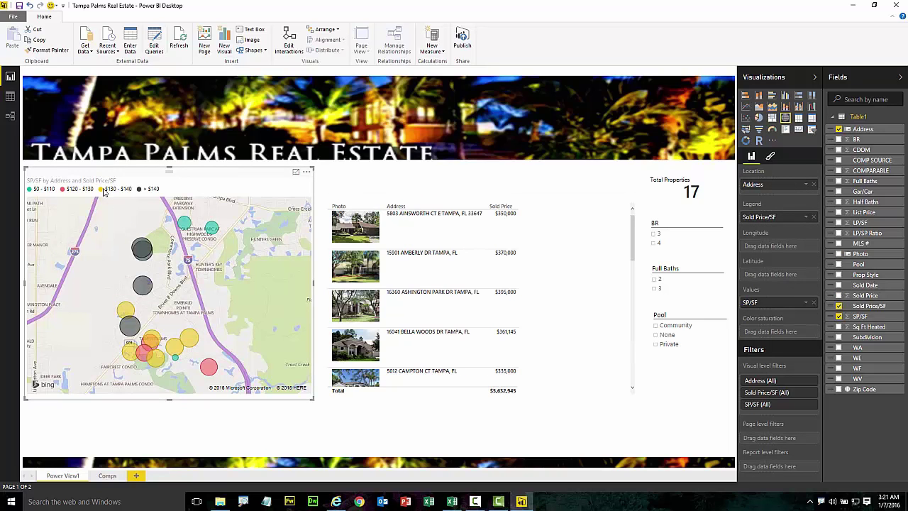
{"action": "left_click", "coordinate": [104, 191]}
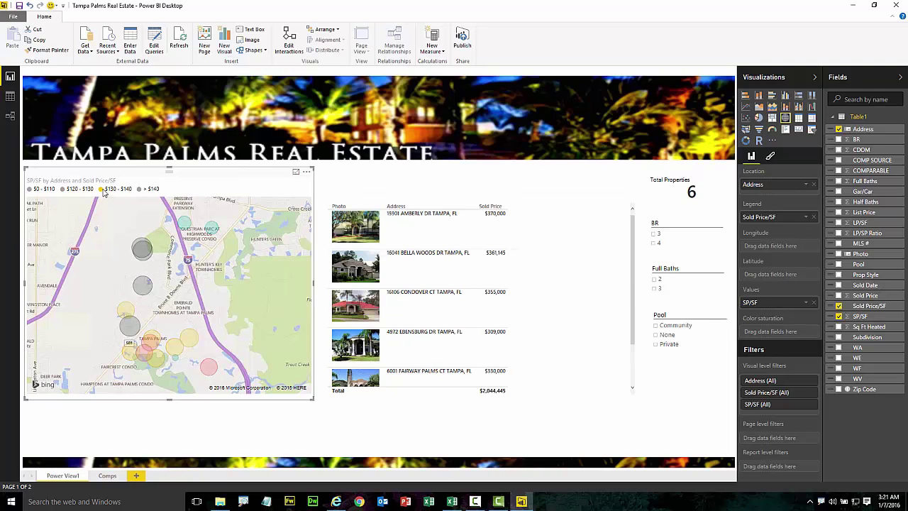
{"action": "left_click", "coordinate": [151, 189]}
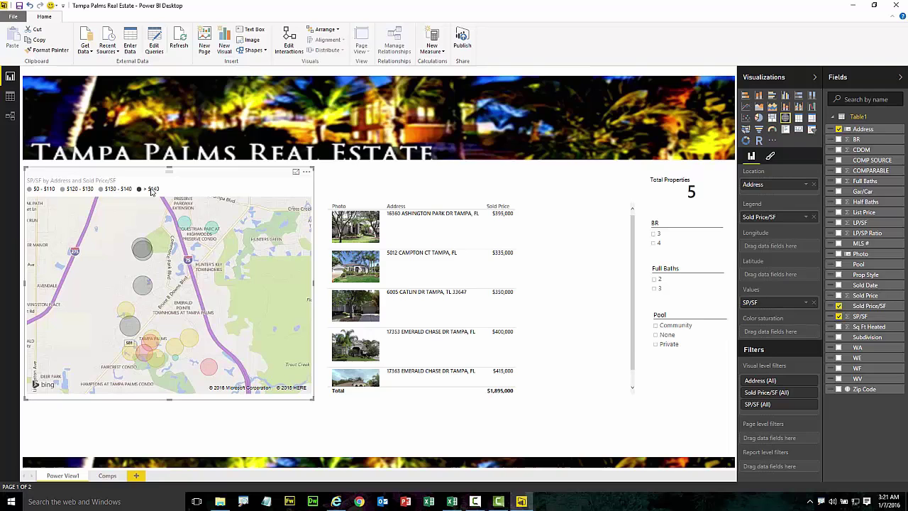
{"action": "left_click", "coordinate": [151, 189]}
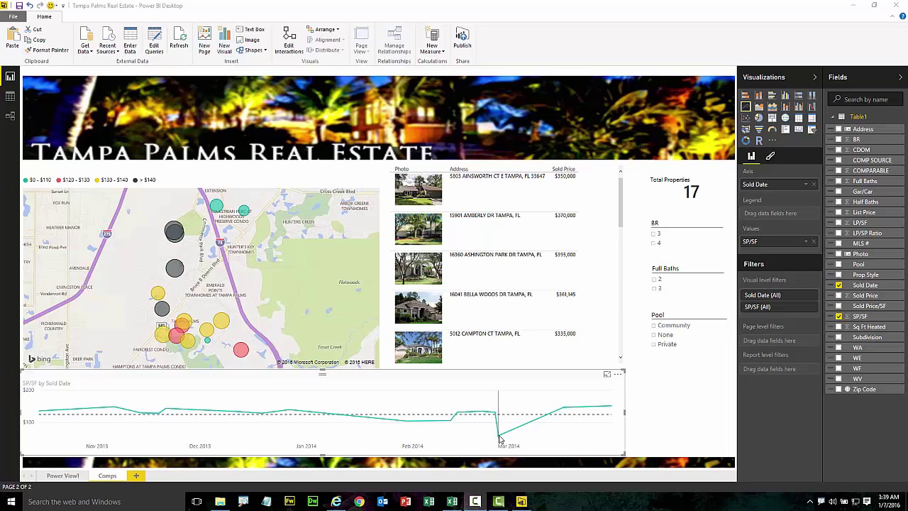
- Expand the Reference Line settings in the SP/SF by Sold Date line chart's Format pane
{"action": "mouse_move", "coordinate": [500, 438]}
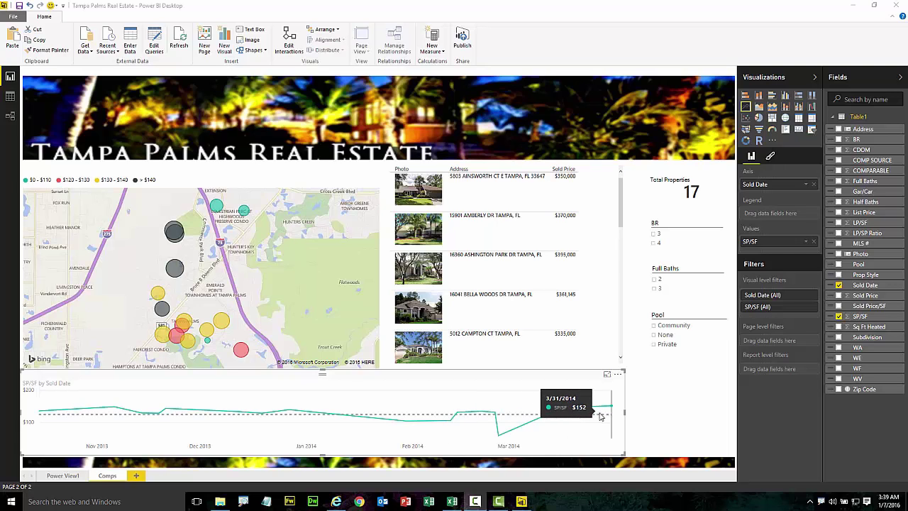
{"action": "left_click", "coordinate": [770, 156]}
{"action": "left_click", "coordinate": [769, 224]}
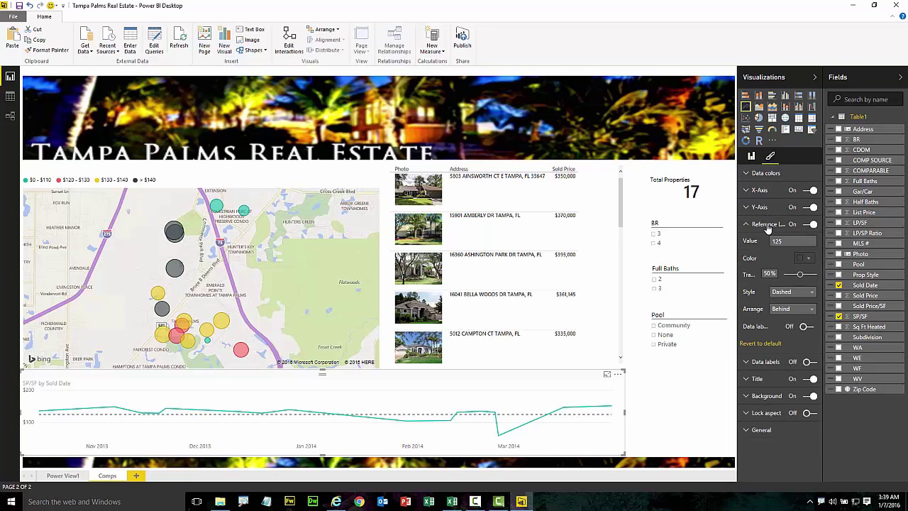